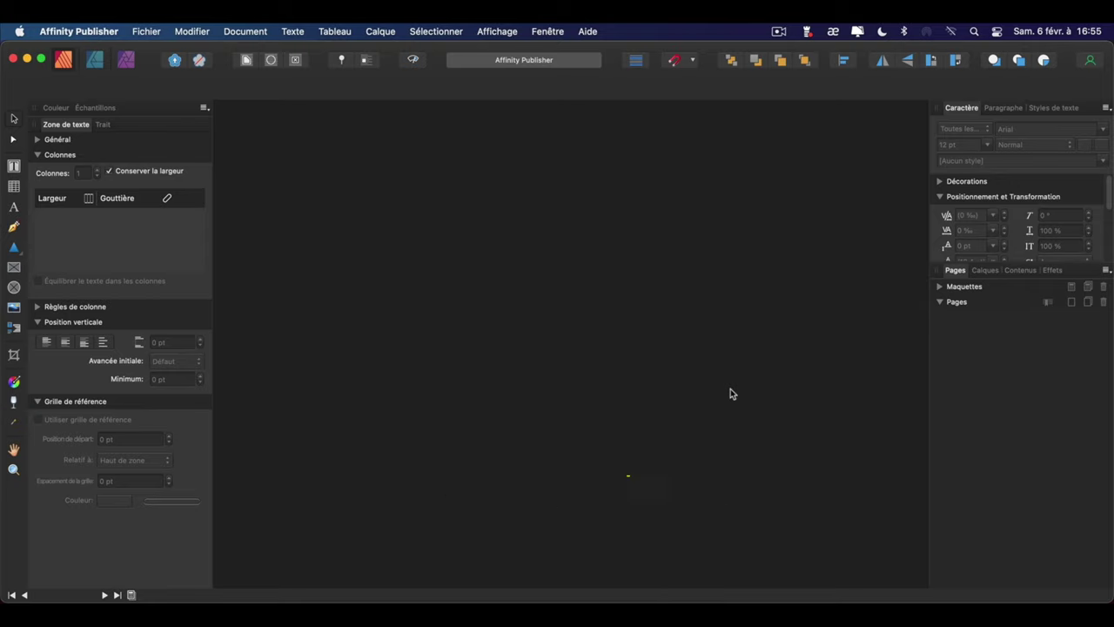
Start a new document with Cmd+N and view the Imprimer page-size presets.
click(150, 33)
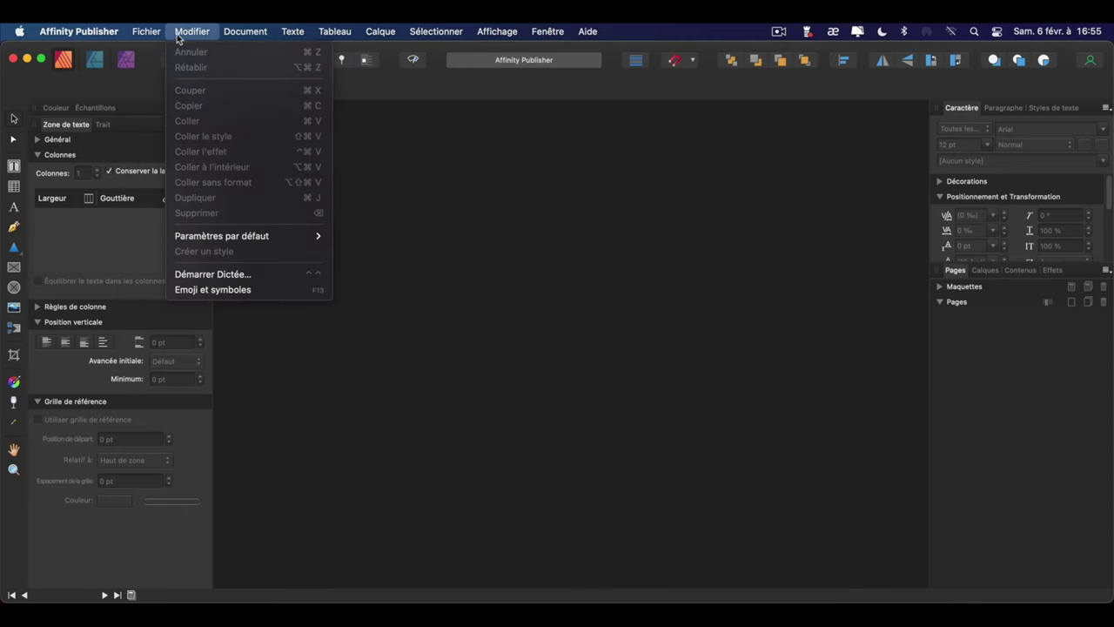
click(158, 36)
key(super+n)
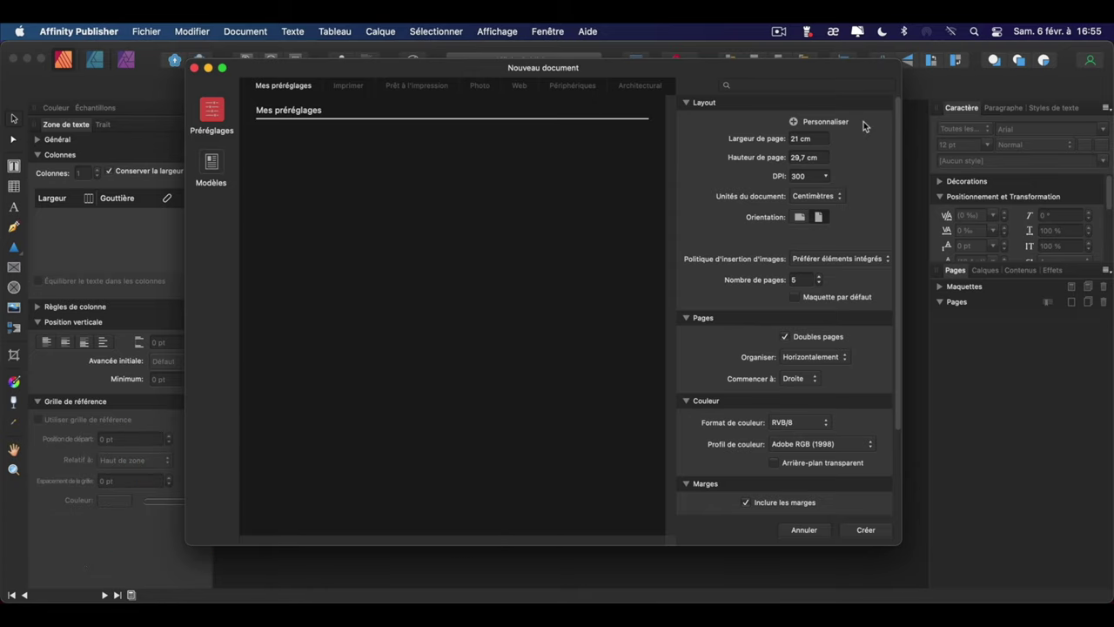
click(359, 87)
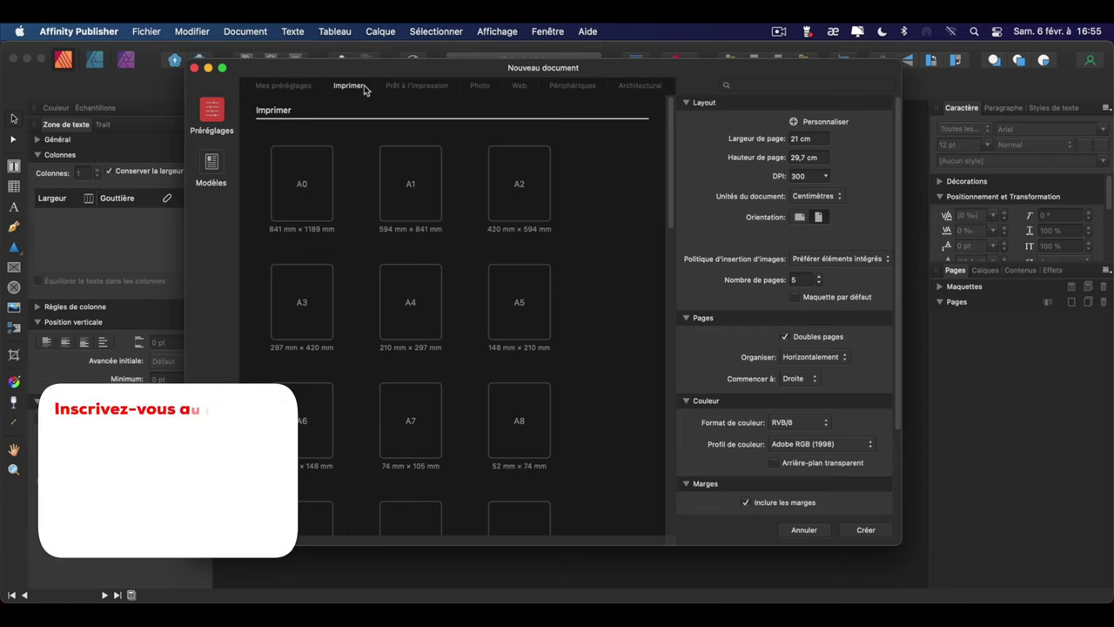
mouse_move(670, 148)
mouse_down()
mouse_move(669, 307)
mouse_move(674, 94)
mouse_up()
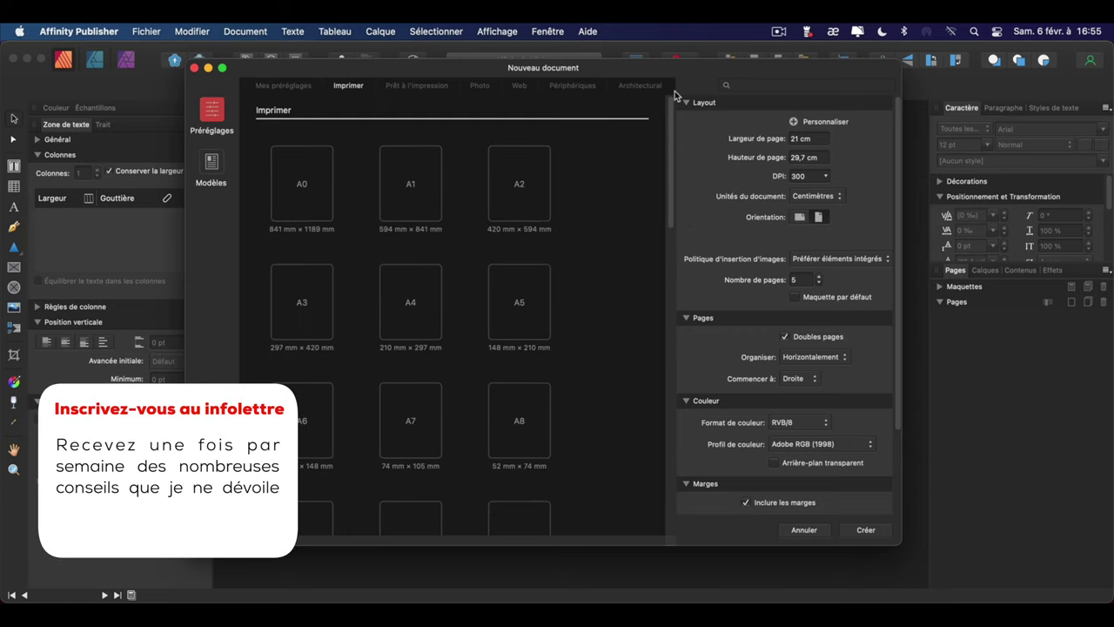
Compare the Prêt à l'impression, Photo and Web presets, then choose A4 (210 × 297 mm) under Imprimer.
click(441, 84)
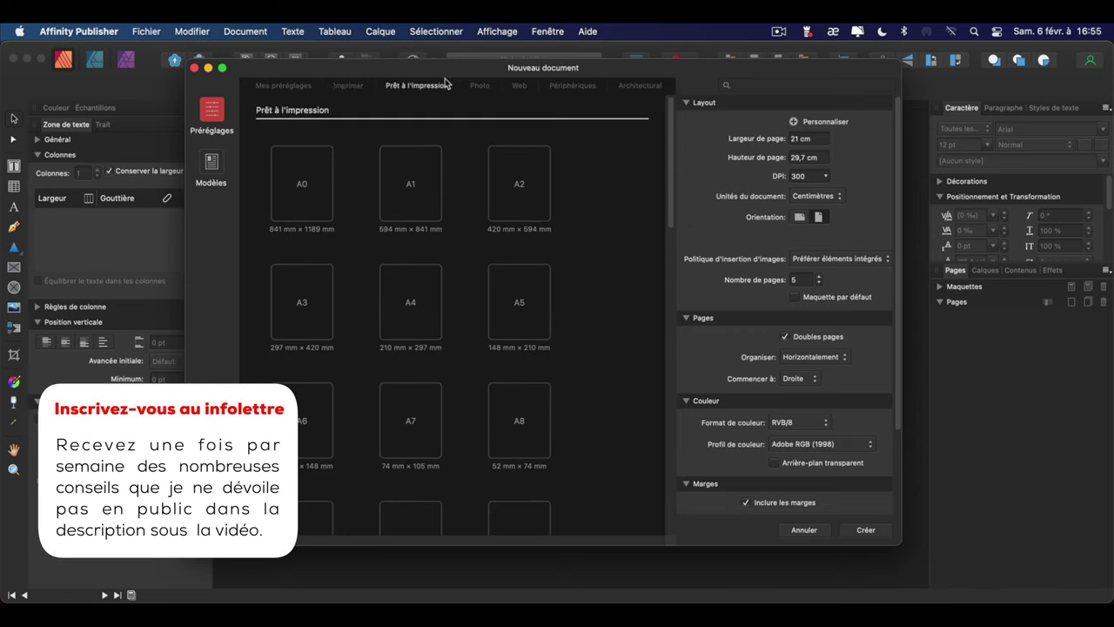
click(491, 83)
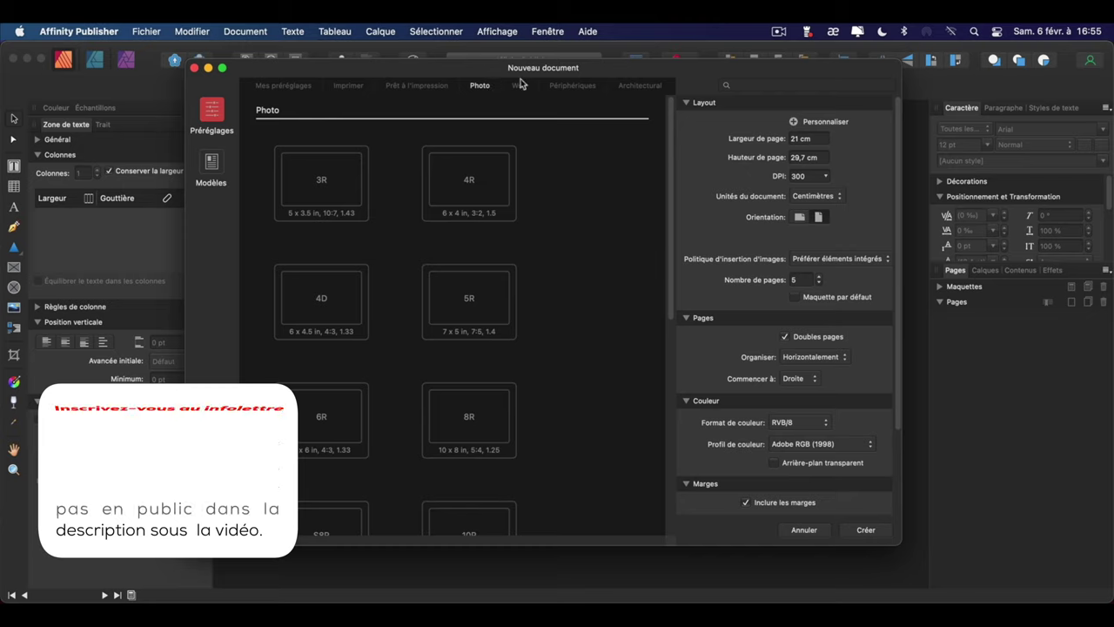
click(520, 85)
click(359, 87)
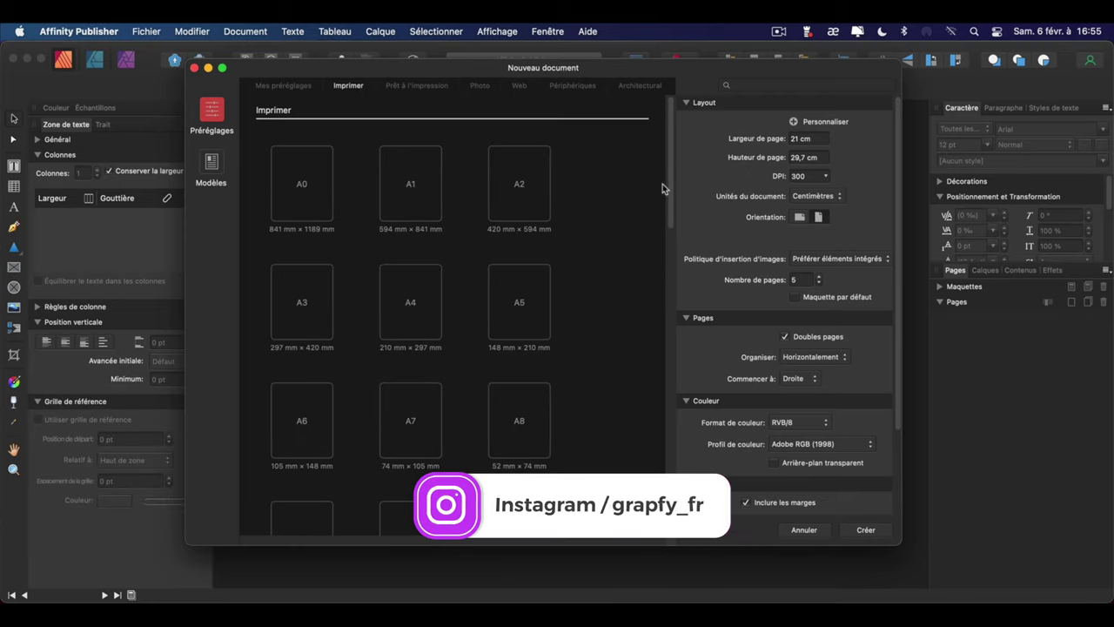
scroll(666, 196, down, 2)
click(406, 203)
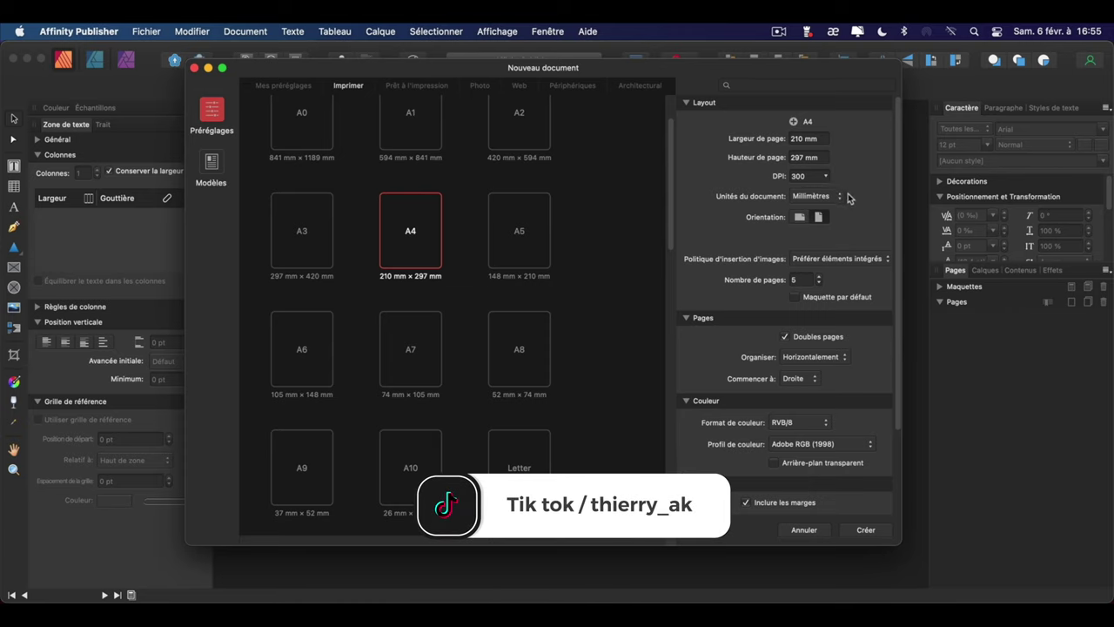
click(840, 197)
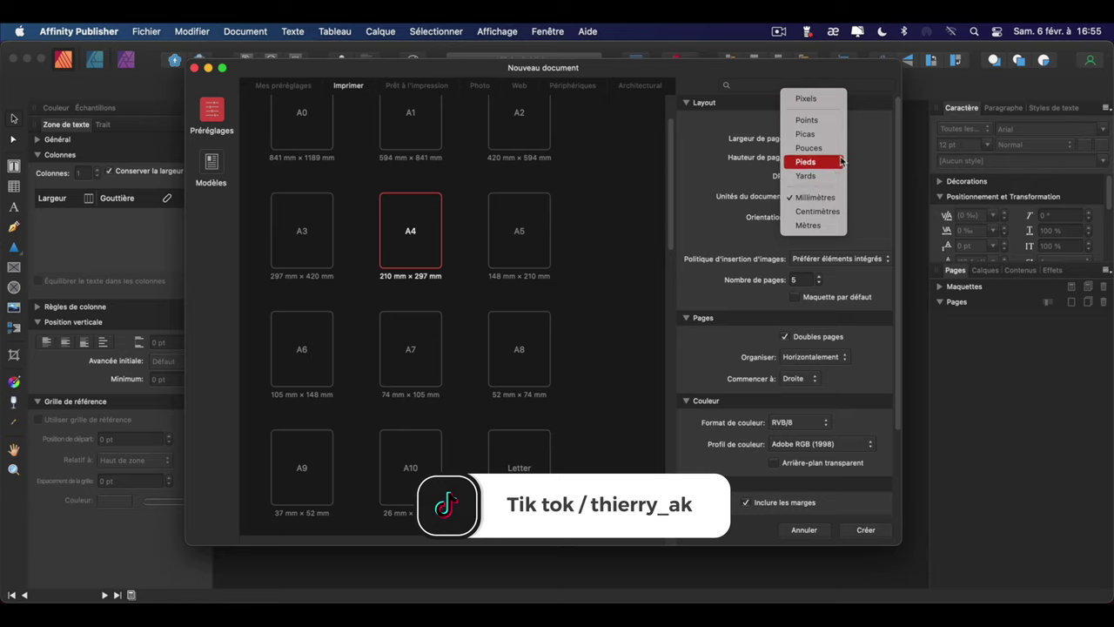
click(838, 198)
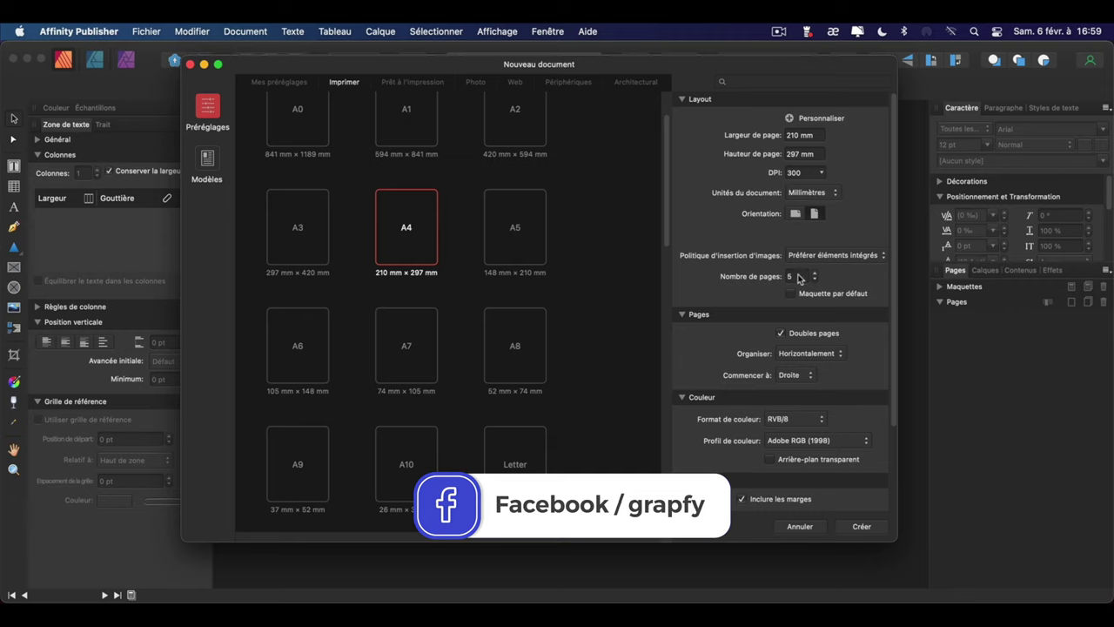
click(797, 277)
text(1)
key(BackSpace)
key(BackSpace)
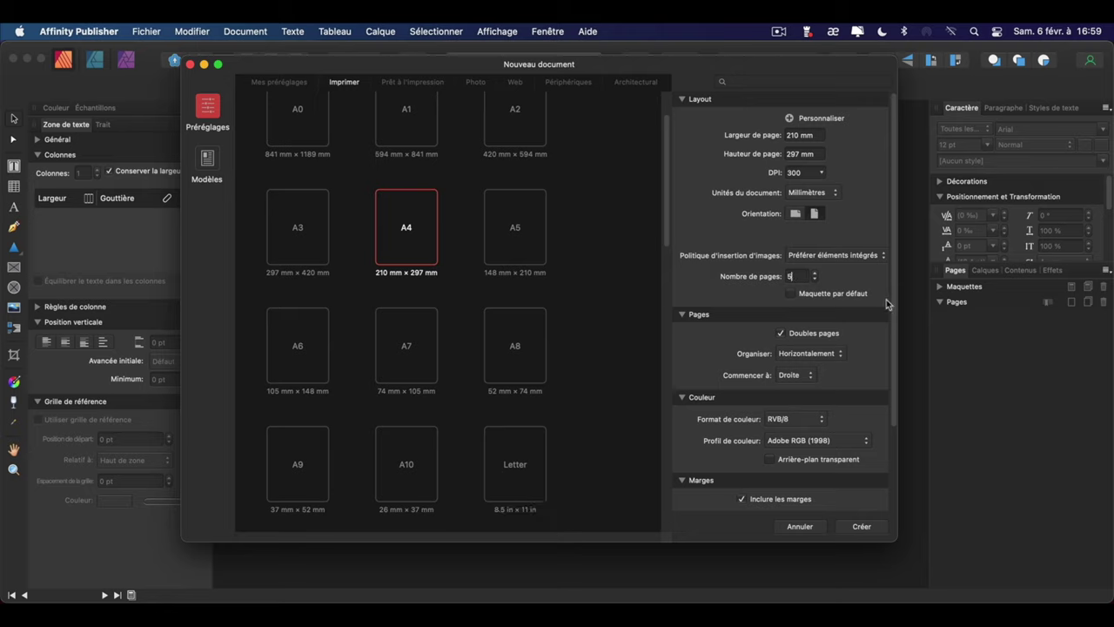
drag(895, 287, 896, 321)
scroll(895, 320, down, 3)
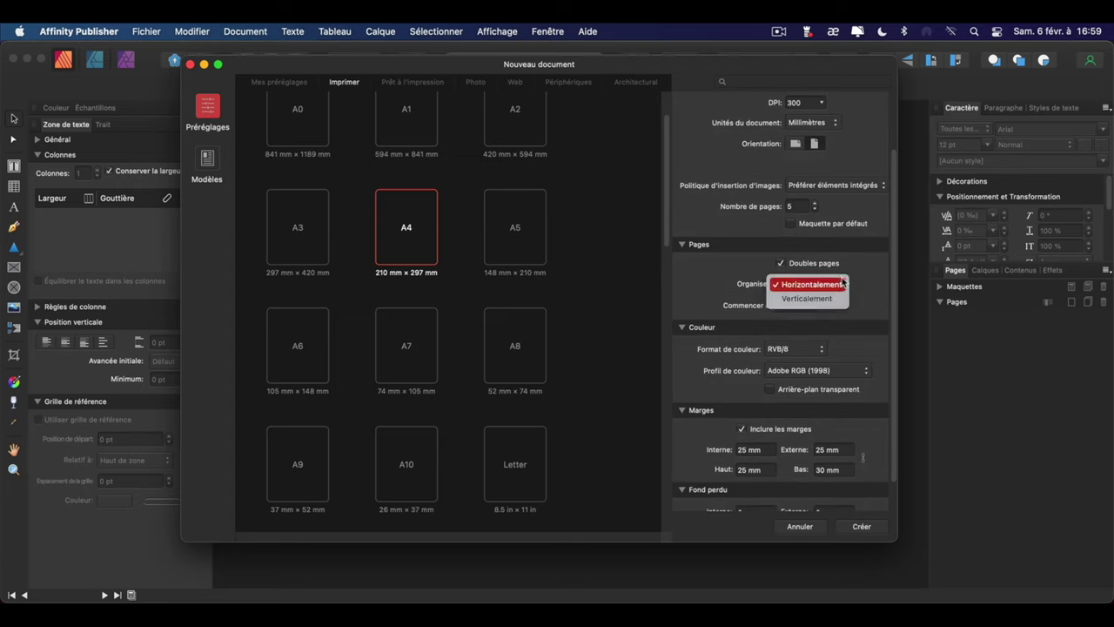
Keep spreads arranged Horizontalement and set Commencer à to Gauche.
click(840, 283)
click(869, 285)
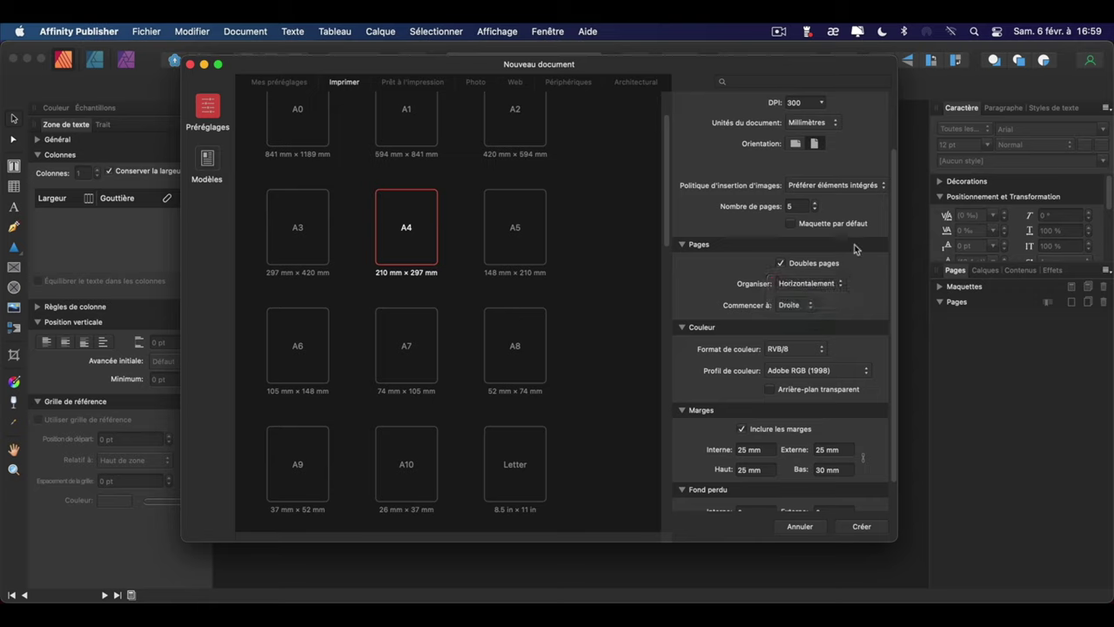
click(812, 306)
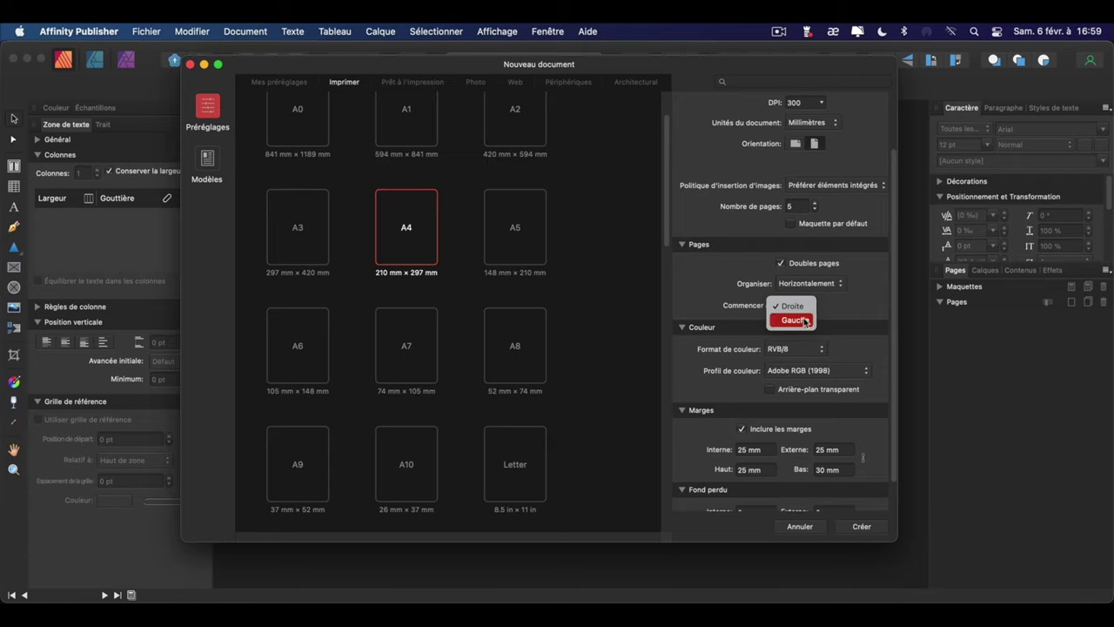
click(806, 321)
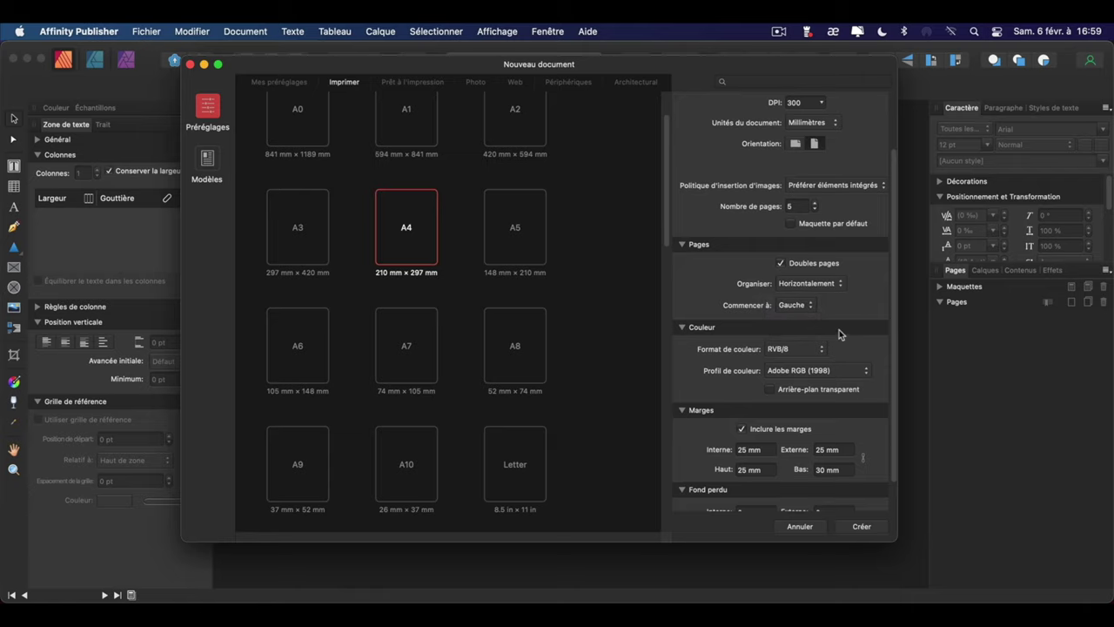
scroll(895, 315, down, 2)
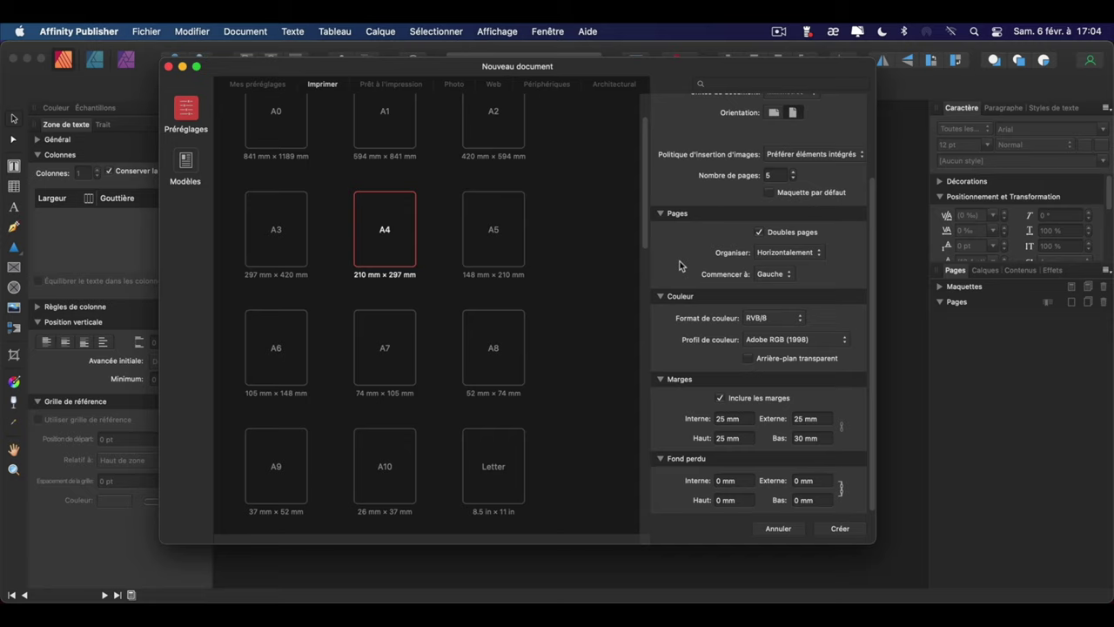
Set Format de couleur to CMJN/8 with the Coated FOGRA27 colour profile.
click(793, 317)
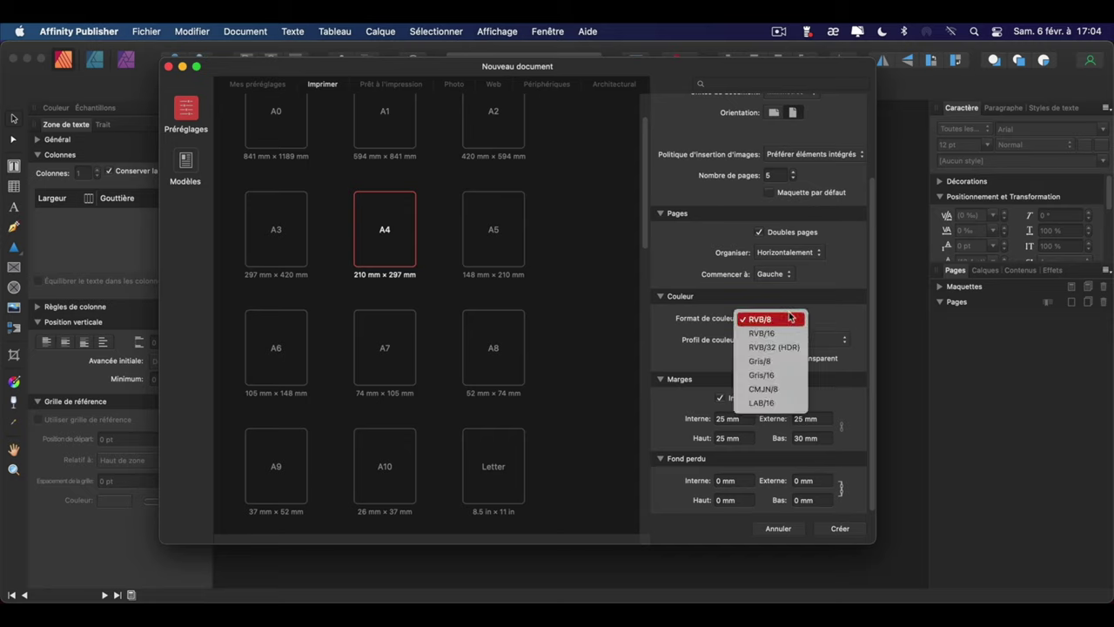
click(783, 390)
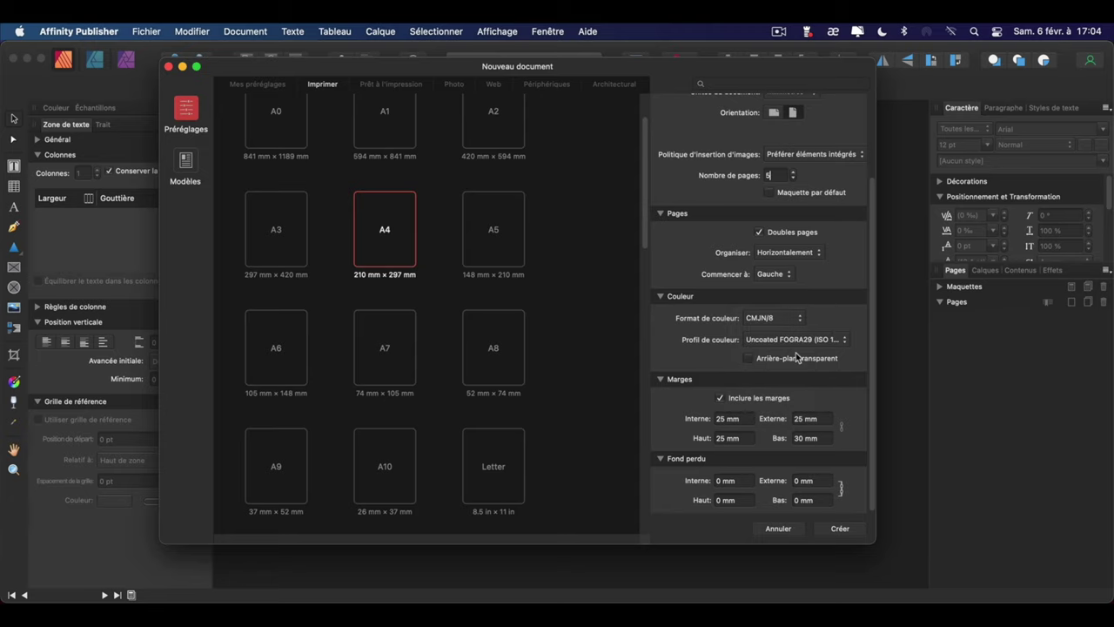
click(839, 342)
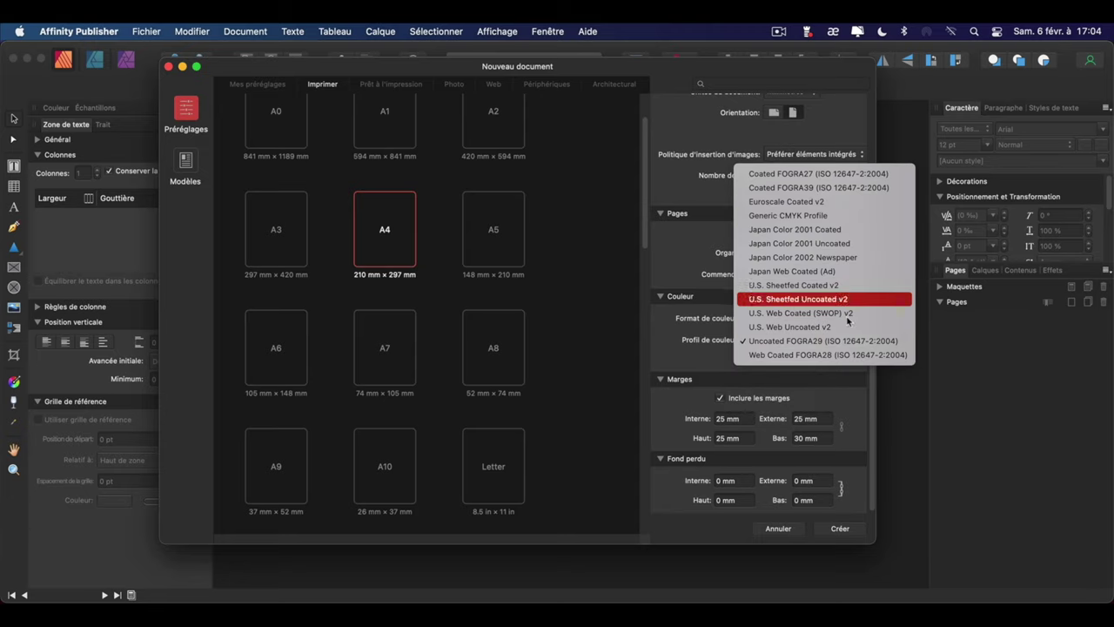
click(840, 174)
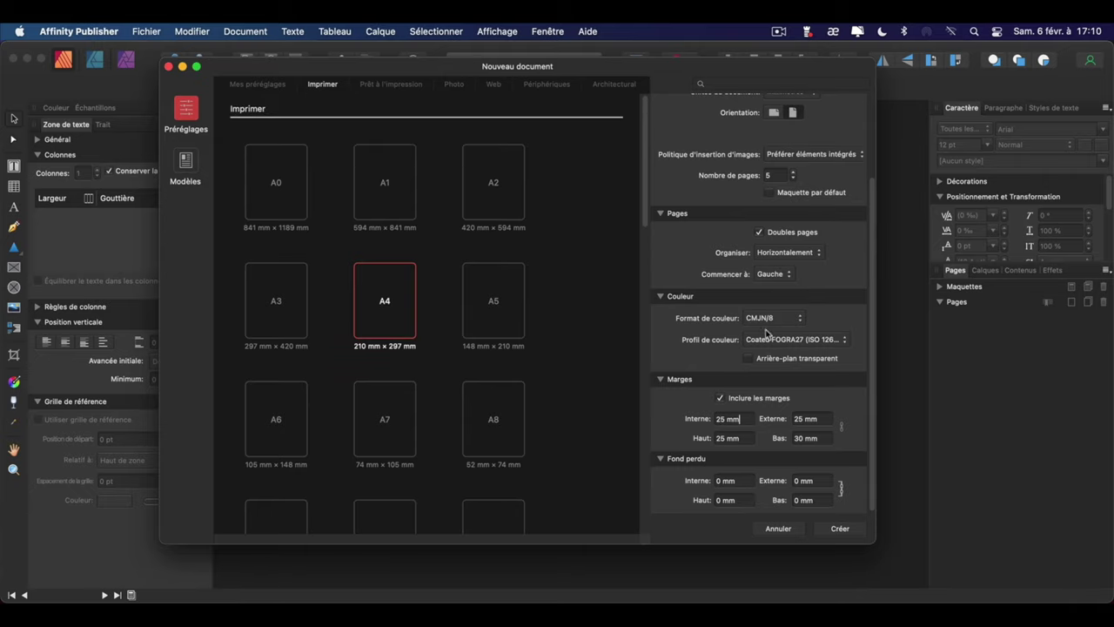
Keep the background opaque, set 5 mm bleed on all sides, and create the document.
click(765, 364)
click(761, 365)
click(722, 480)
text(5)
key(Tab)
click(745, 488)
click(840, 528)
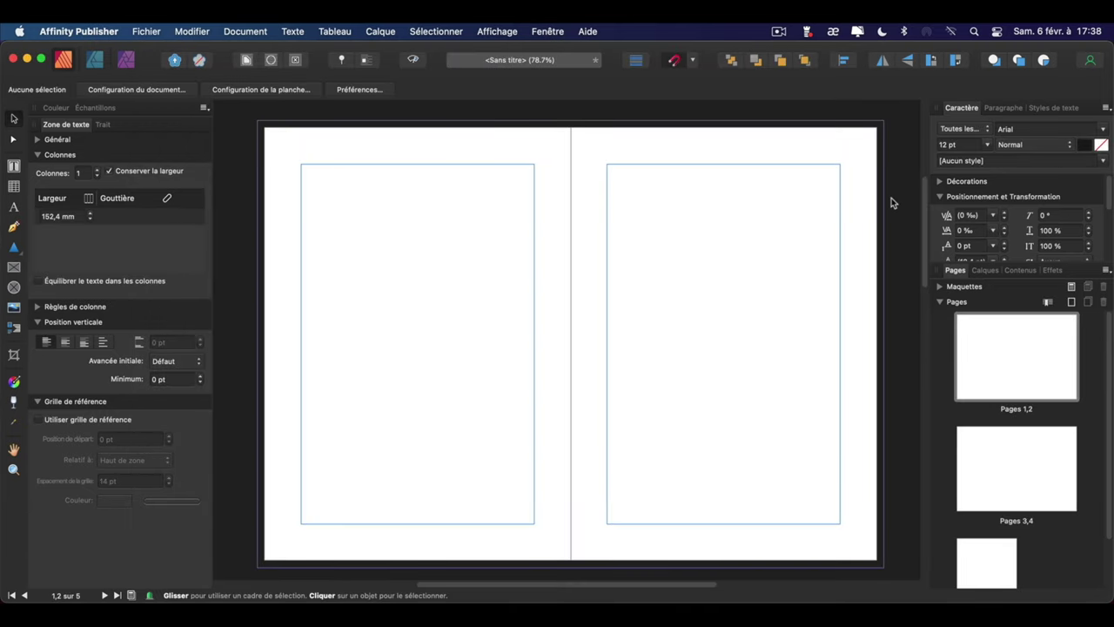
Toggle preview mode off and back on, then show the Pages panel.
click(414, 61)
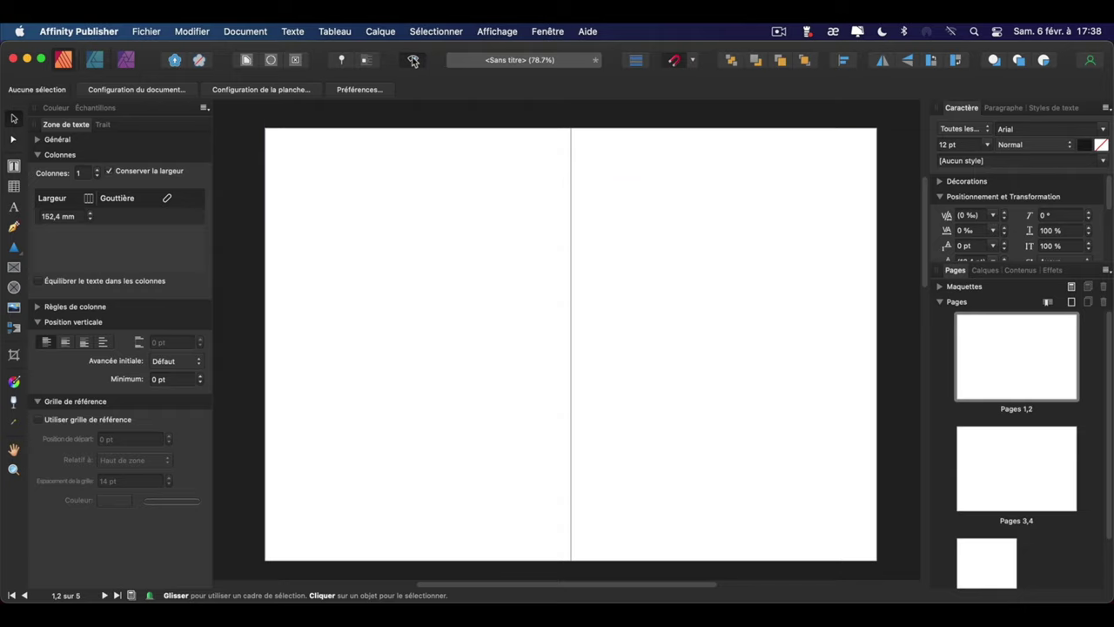
click(413, 61)
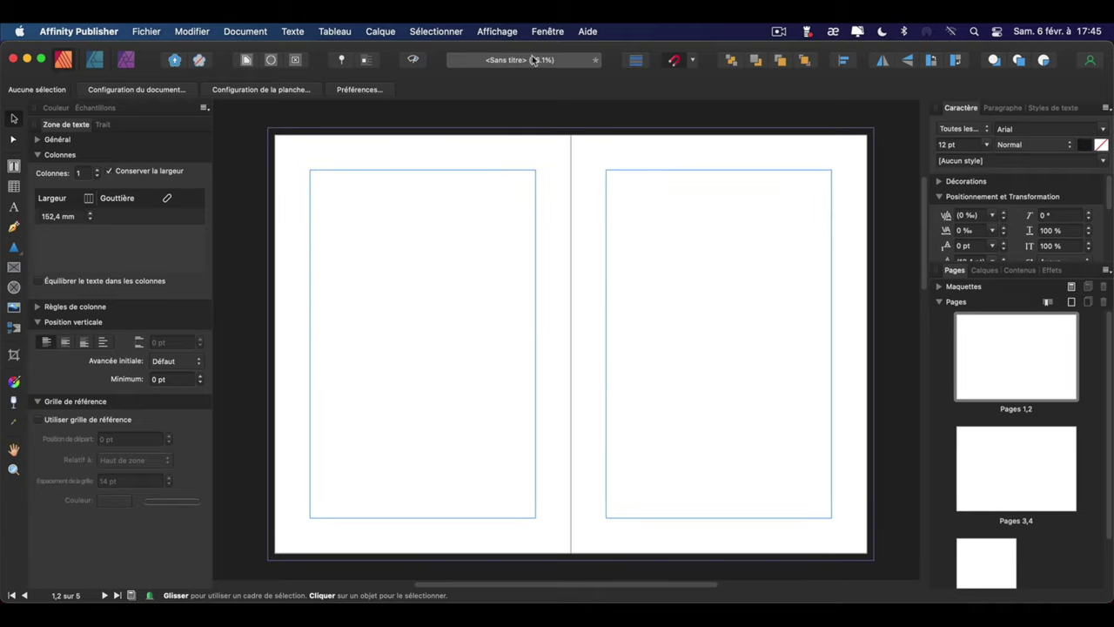
click(502, 36)
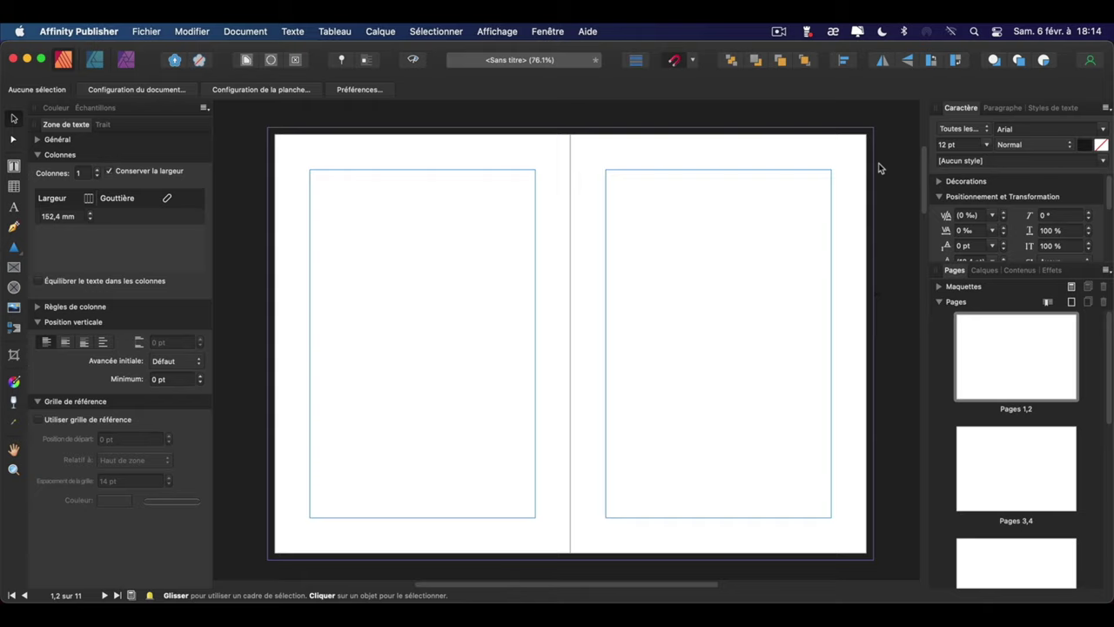
Add one page after page 5 with Maquette set to Aucun.
click(1071, 300)
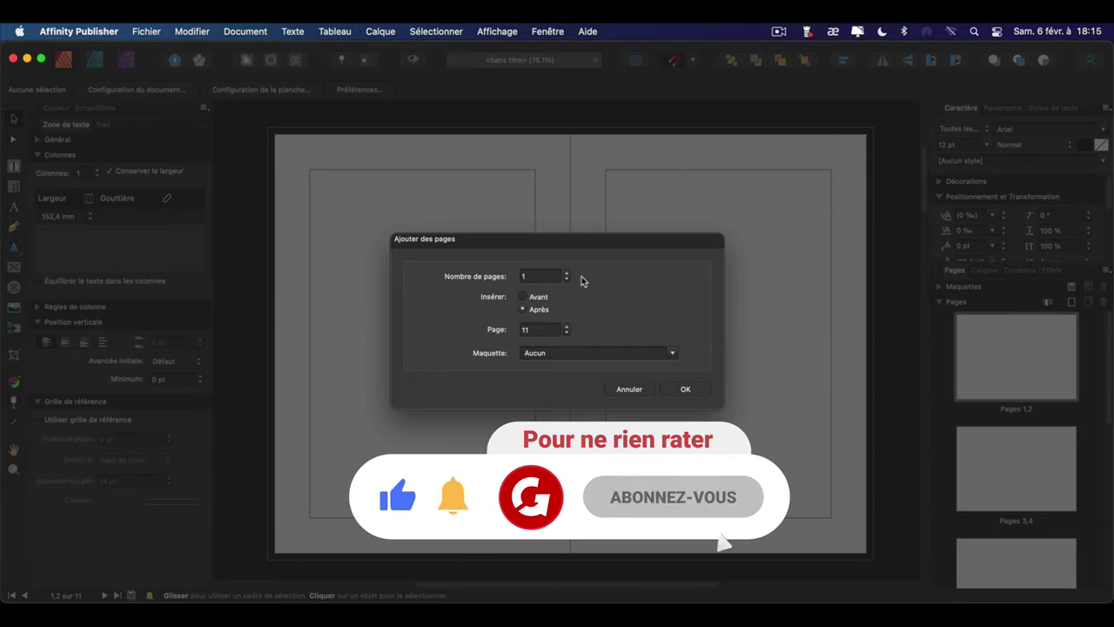
double_click(540, 329)
text(5)
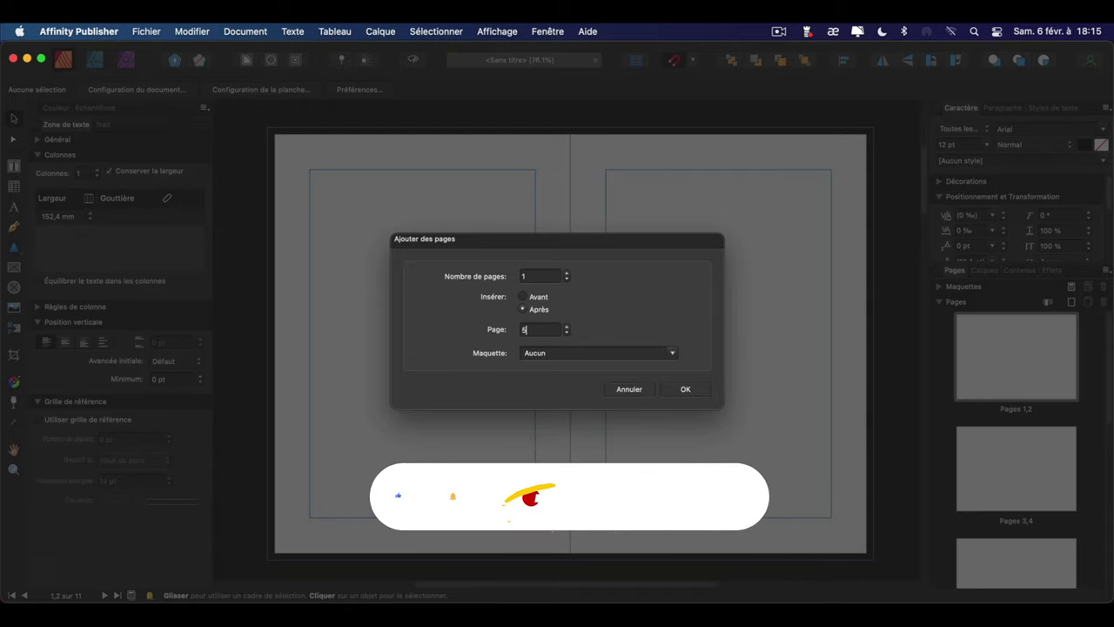
click(671, 351)
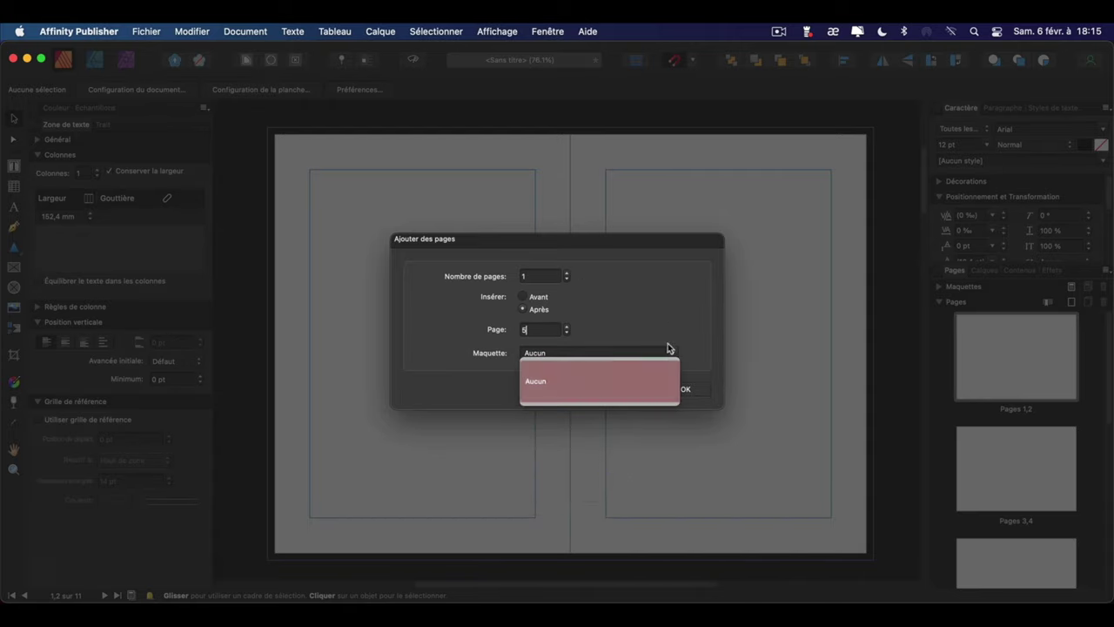
click(663, 309)
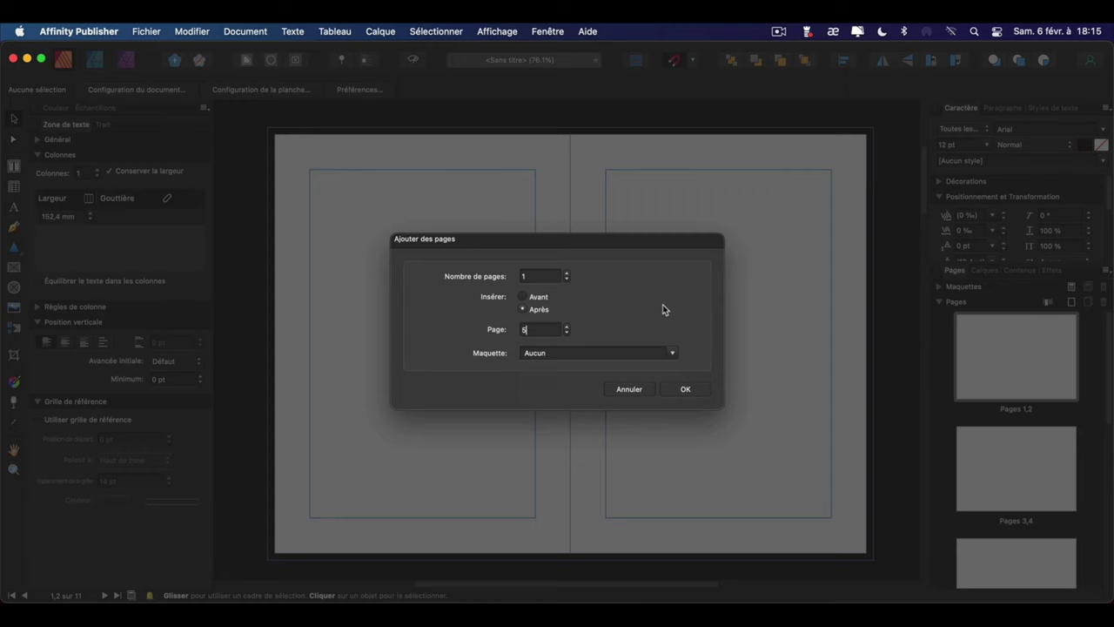
click(696, 389)
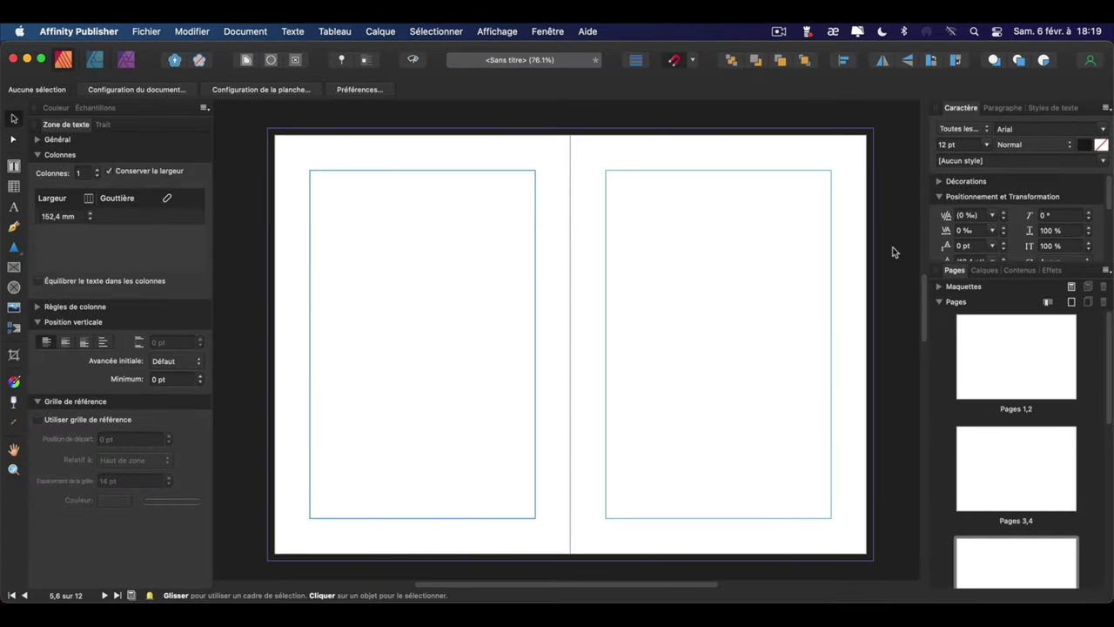
Scroll down and back through the finished chess booklet spreads from the CHESS PROJECT cover.
drag(1110, 333, 1096, 540)
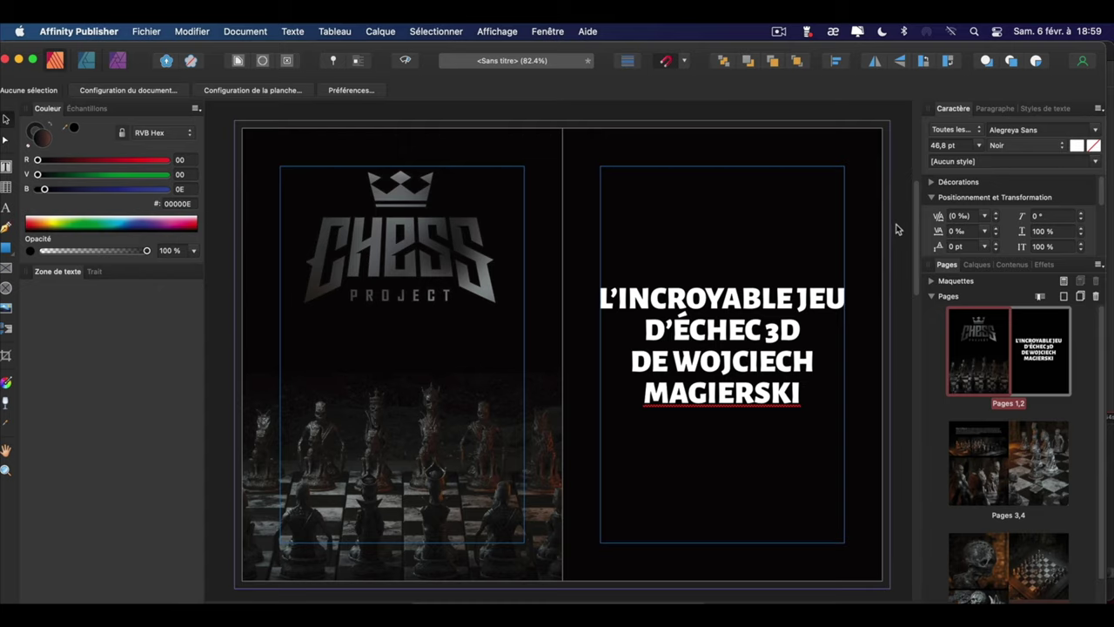
scroll(863, 331, down, 3)
scroll(869, 255, down, 2)
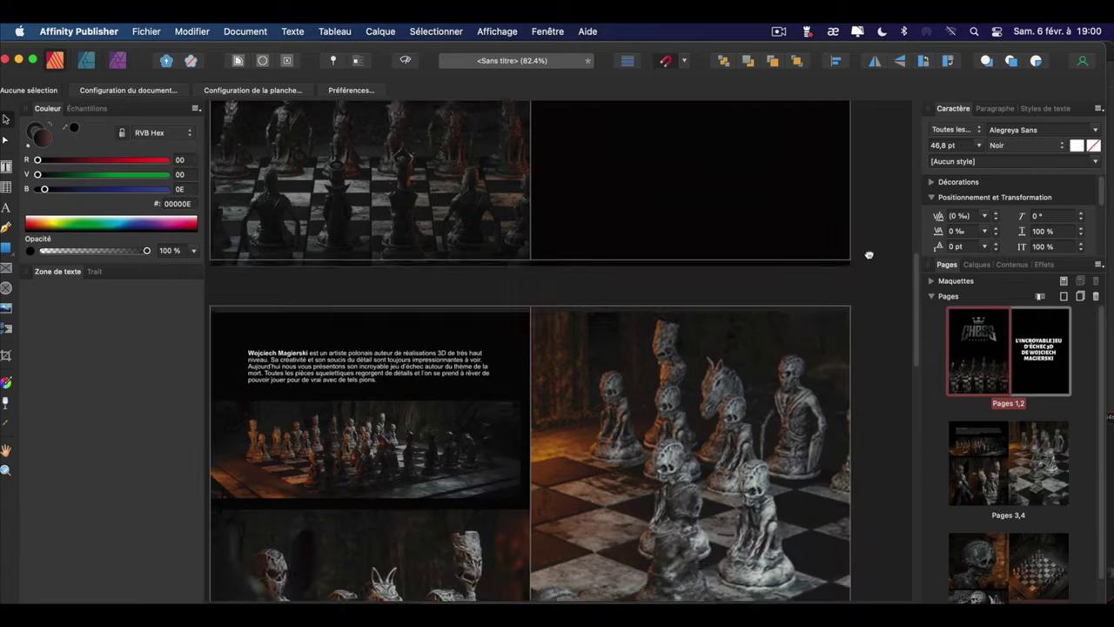
scroll(879, 366, down, 2)
scroll(895, 463, down, 2)
scroll(871, 435, down, 5)
scroll(884, 465, up, 4)
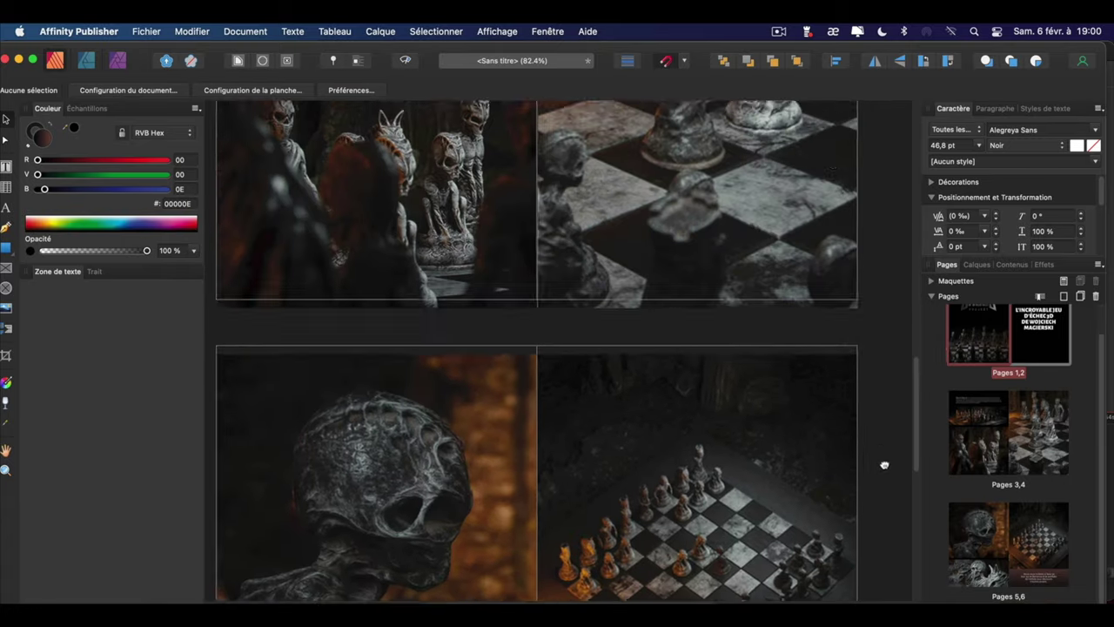
scroll(884, 465, up, 3)
scroll(868, 410, up, 3)
scroll(868, 405, up, 5)
scroll(833, 374, up, 2)
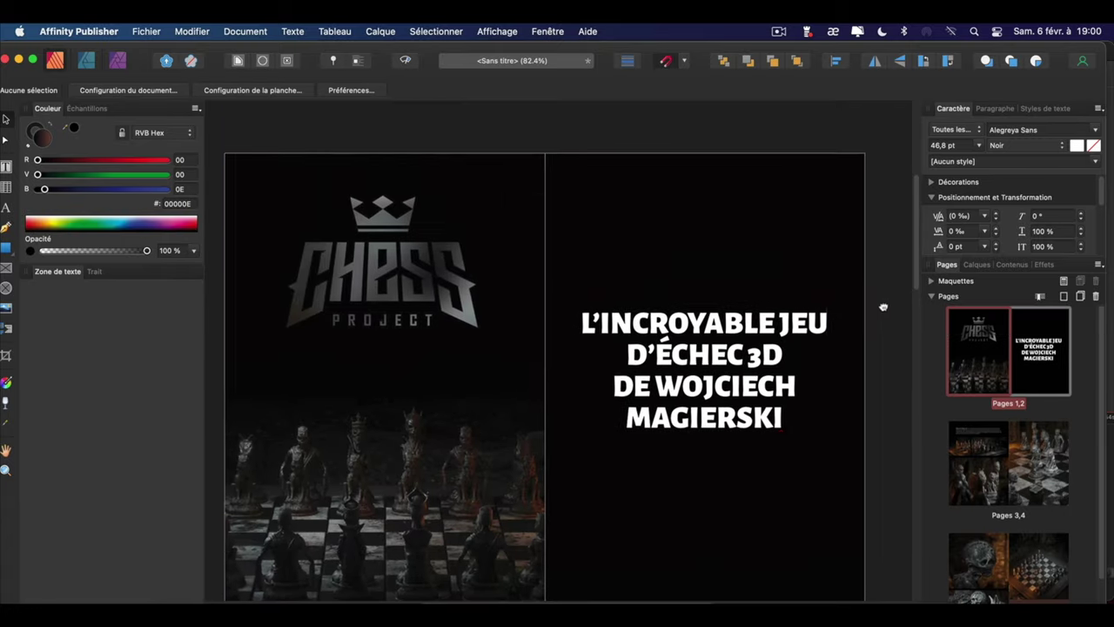
Hide the interface with Tab and review the spreads full-window down to the closing spread.
key(Tab)
scroll(902, 316, down, 2)
scroll(888, 365, down, 3)
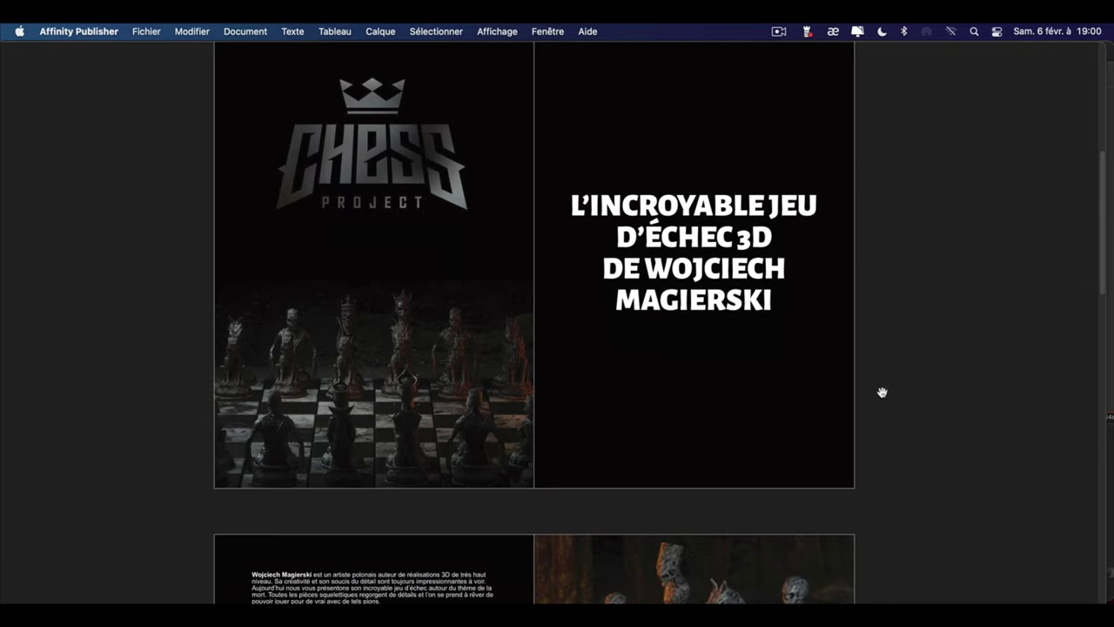
scroll(882, 393, down, 3)
scroll(906, 446, down, 2)
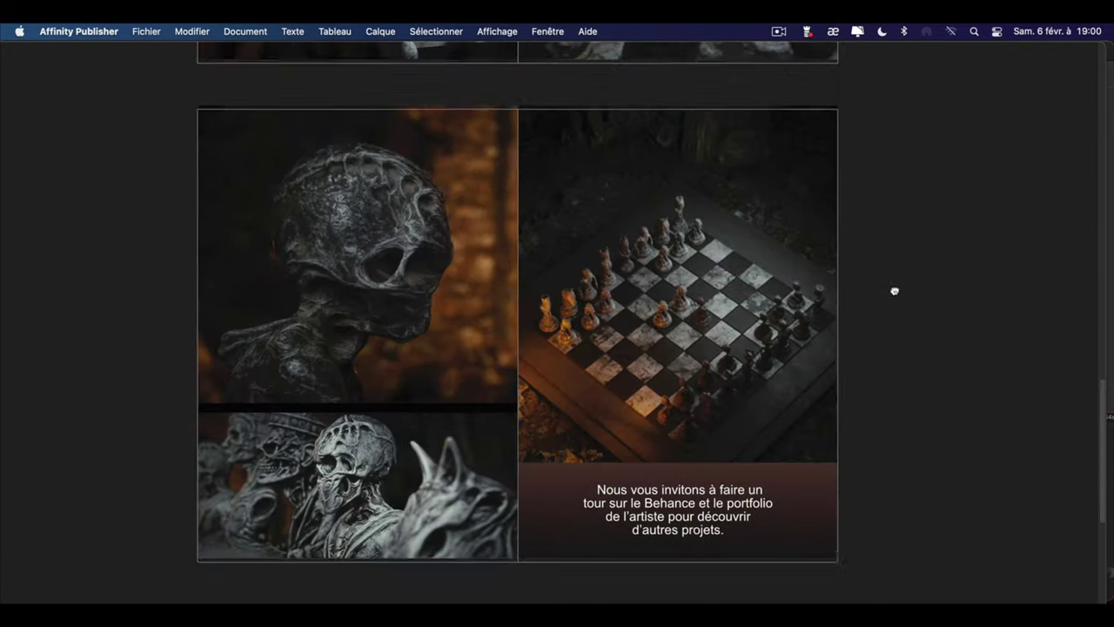